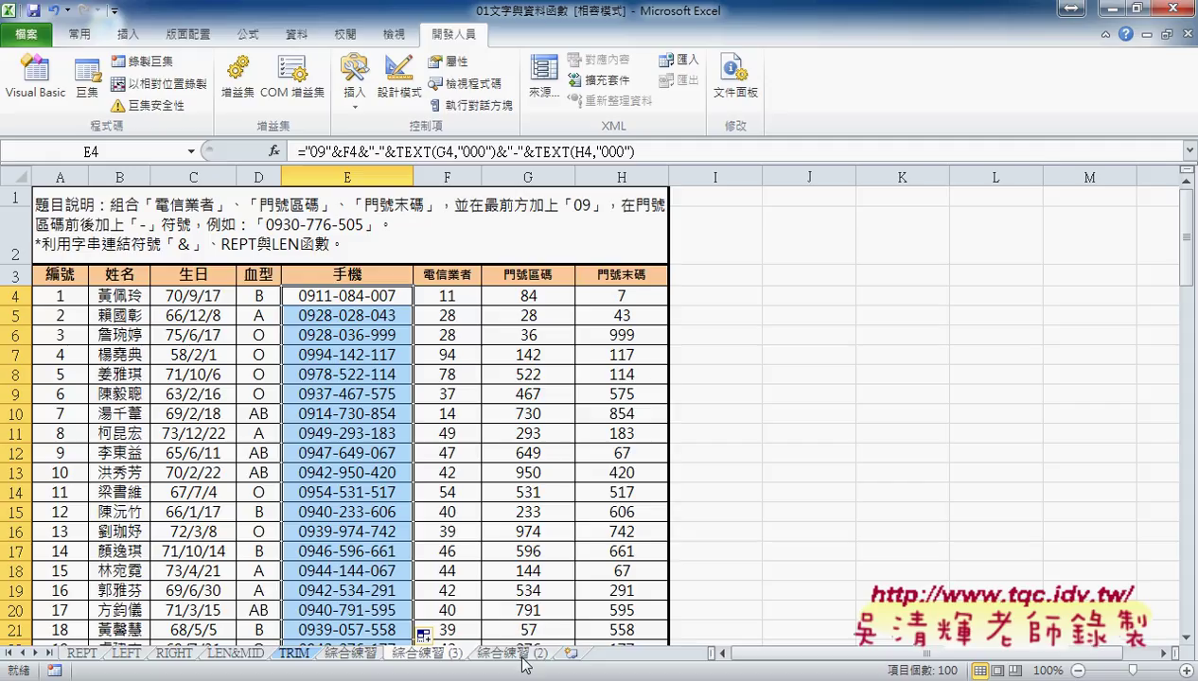
On the 綜合練習 (2) sheet, fill column E with the 門號 macro, then empty it with 清除.
{"action": "left_click", "coordinate": [522, 658]}
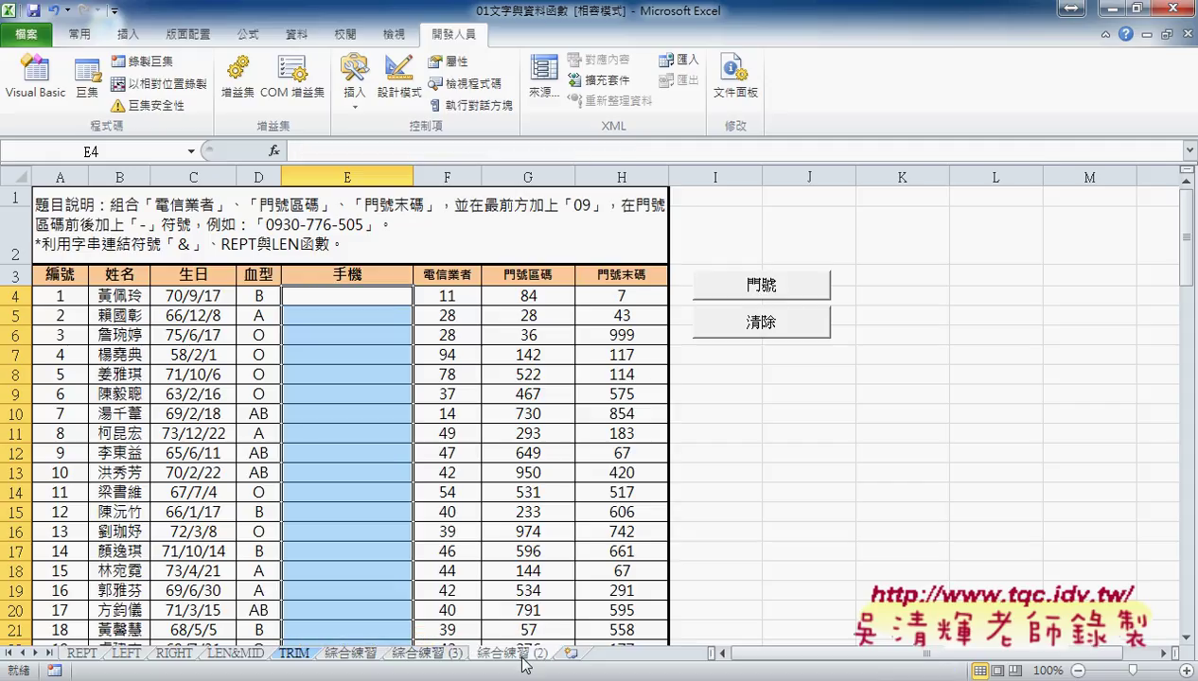
{"action": "left_click", "coordinate": [432, 653]}
{"action": "left_click", "coordinate": [515, 653]}
{"action": "left_click", "coordinate": [788, 294]}
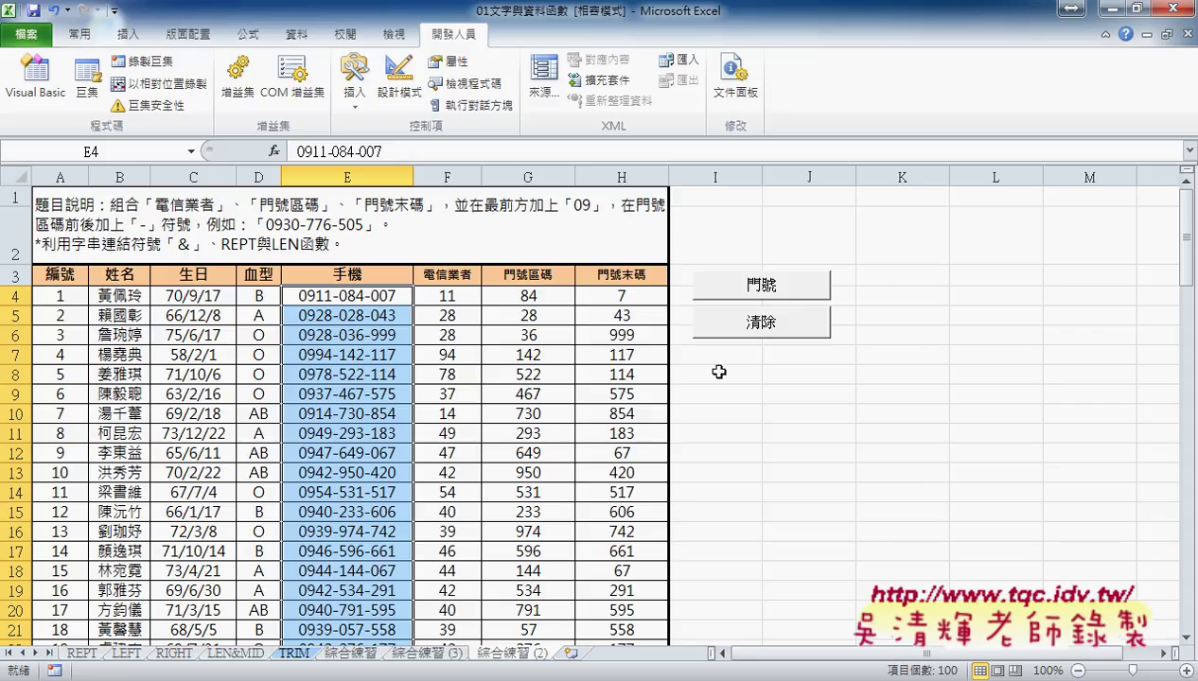
{"action": "left_click", "coordinate": [762, 341]}
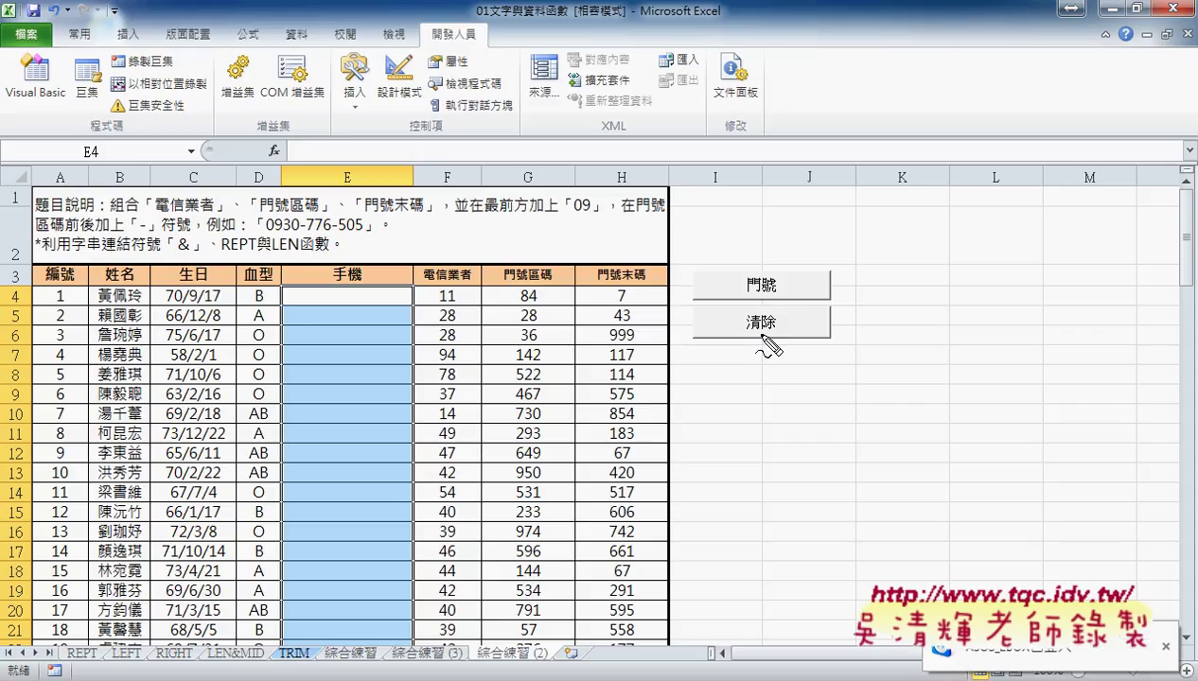
{"action": "mouse_move", "coordinate": [802, 348]}
{"action": "left_mouse_down"}
{"action": "mouse_move", "coordinate": [757, 353]}
{"action": "mouse_move", "coordinate": [690, 295]}
{"action": "mouse_move", "coordinate": [850, 321]}
{"action": "mouse_move", "coordinate": [791, 360]}
{"action": "left_mouse_up"}
{"action": "left_click_drag", "start_coordinate": [674, 170], "coordinate": [747, 238]}
{"action": "left_click_drag", "start_coordinate": [746, 238], "coordinate": [763, 223]}
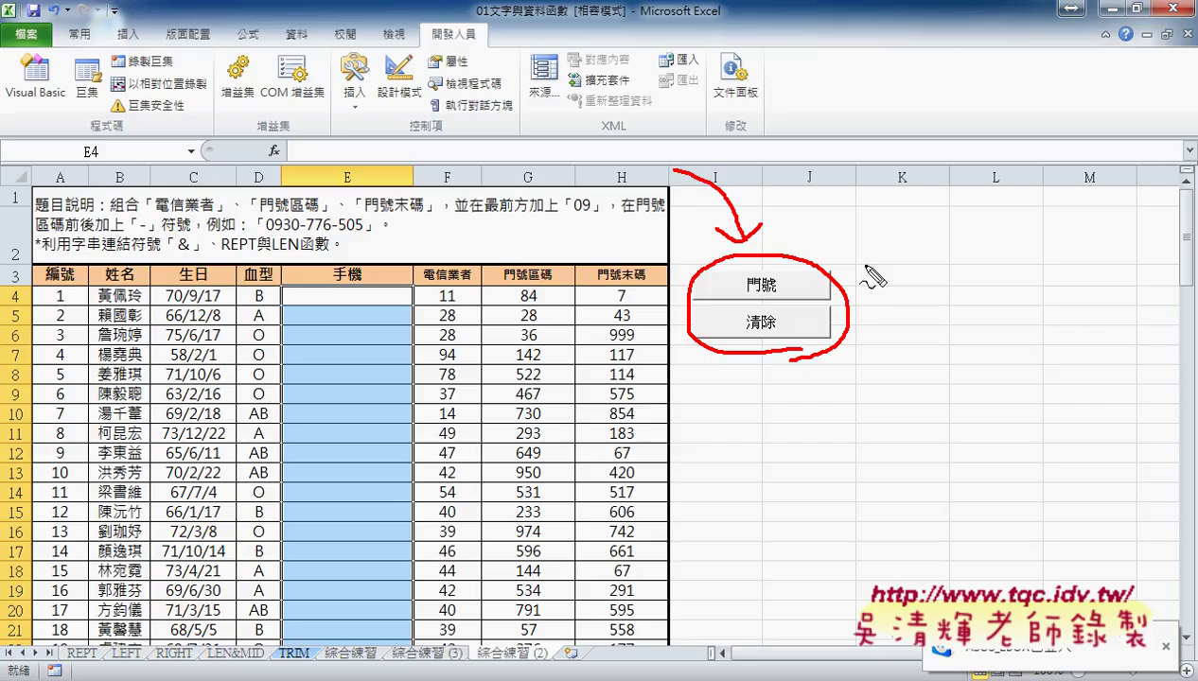
{"action": "mouse_move", "coordinate": [280, 139]}
{"action": "left_mouse_down"}
{"action": "mouse_move", "coordinate": [264, 158]}
{"action": "mouse_move", "coordinate": [286, 161]}
{"action": "left_mouse_up"}
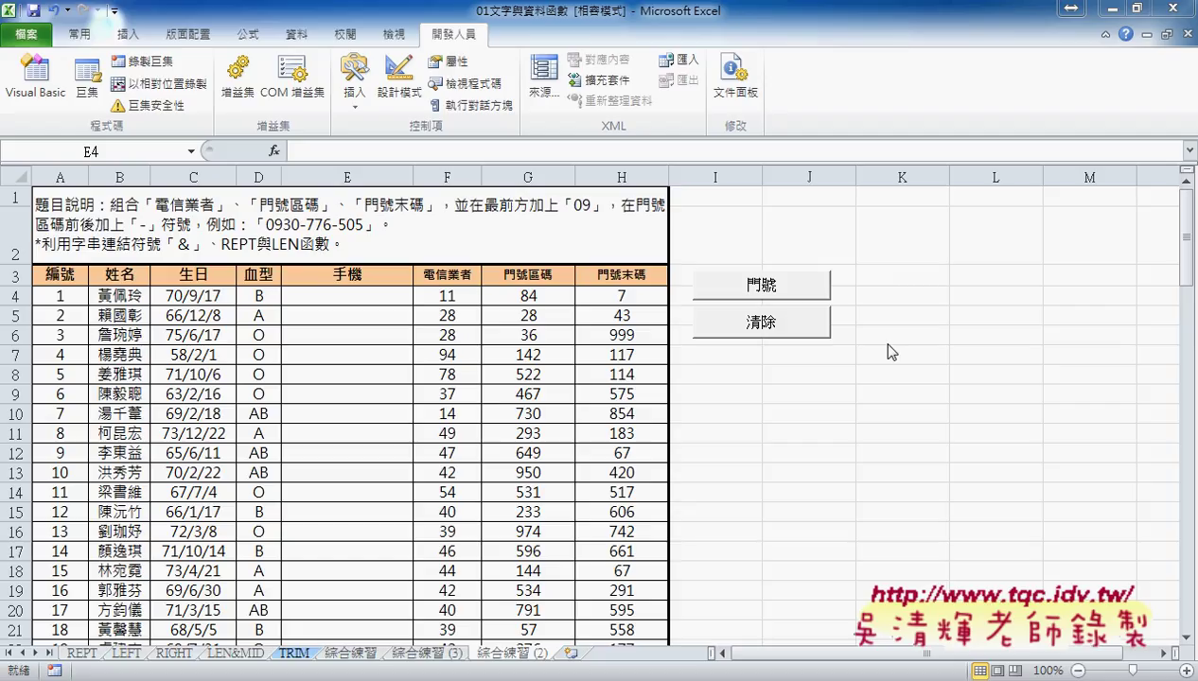
{"action": "left_click", "coordinate": [784, 294]}
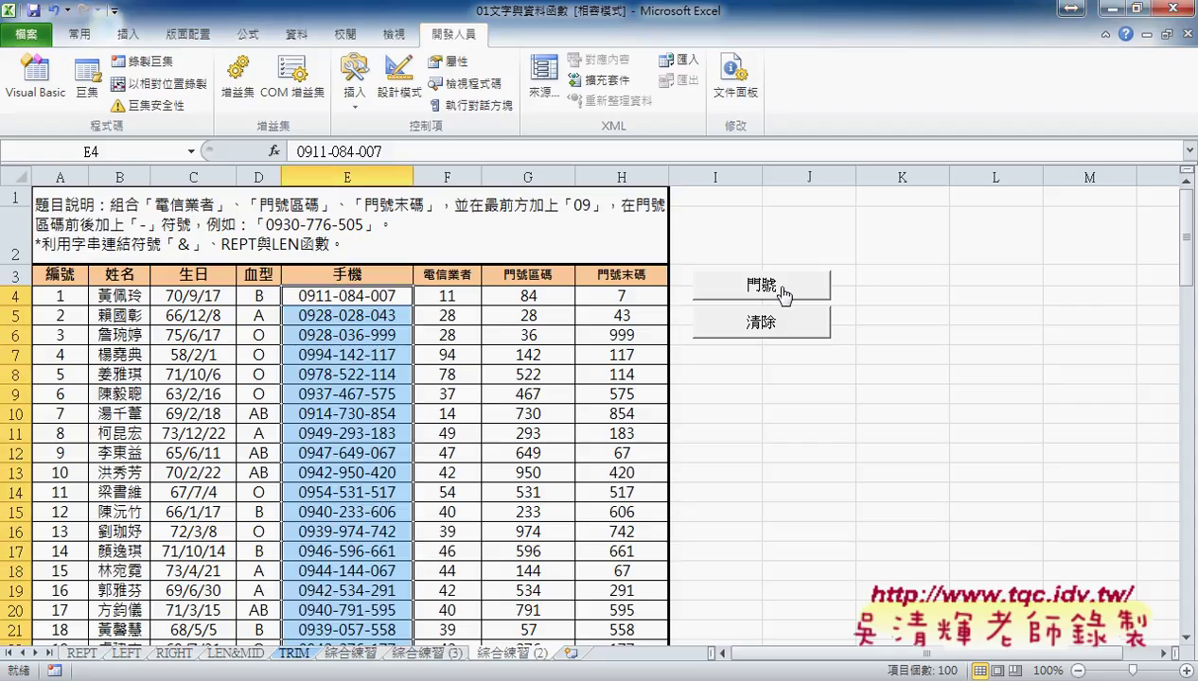
{"action": "left_click", "coordinate": [773, 322]}
{"action": "left_click", "coordinate": [775, 285]}
{"action": "left_click", "coordinate": [774, 322]}
{"action": "left_click", "coordinate": [377, 299]}
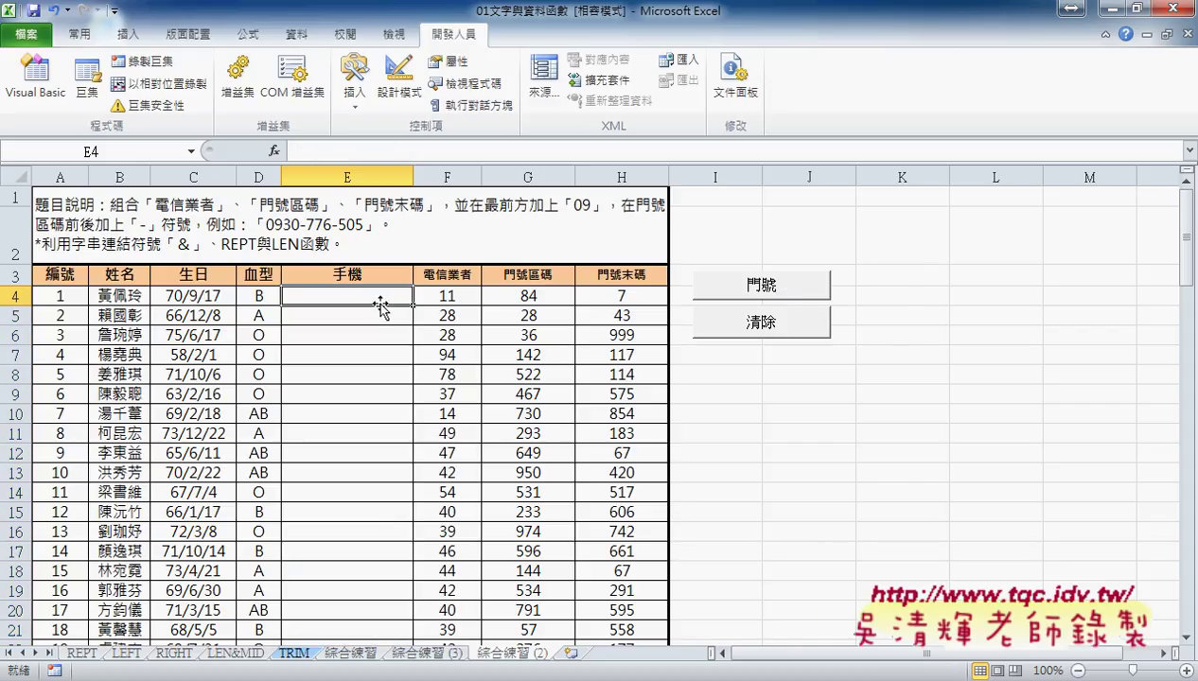
Insert a function in E4, filtering to the 使用者定義 category and choosing 手機.
{"action": "left_click", "coordinate": [274, 151]}
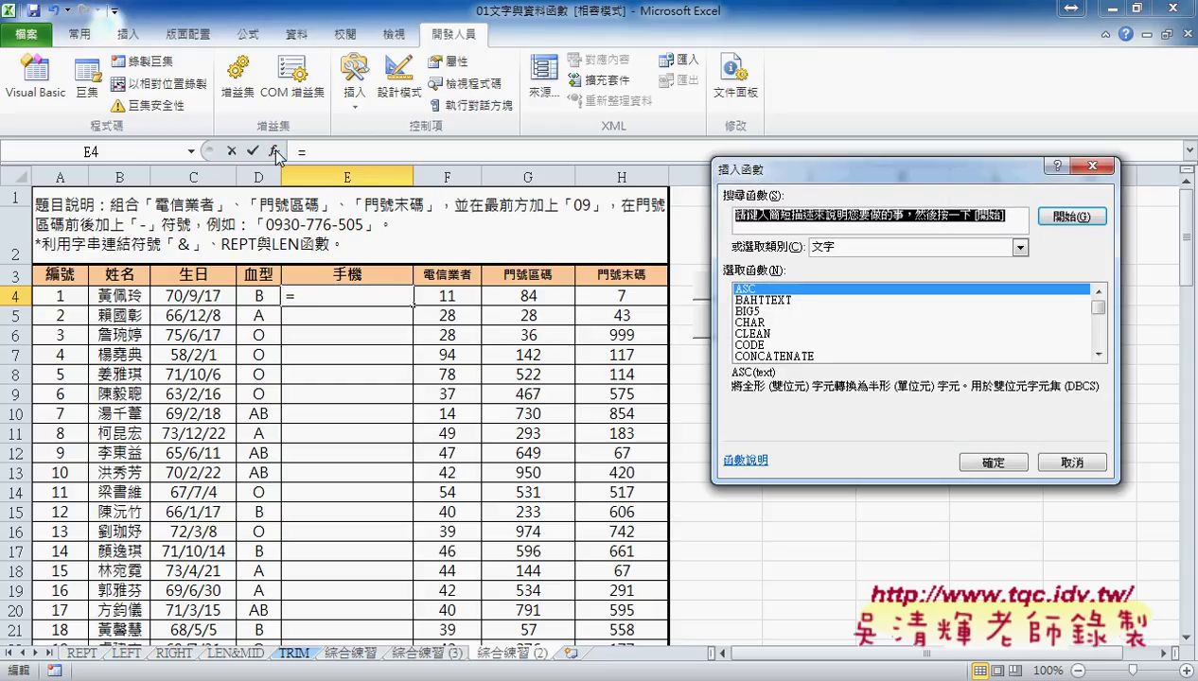
{"action": "left_click", "coordinate": [1019, 247]}
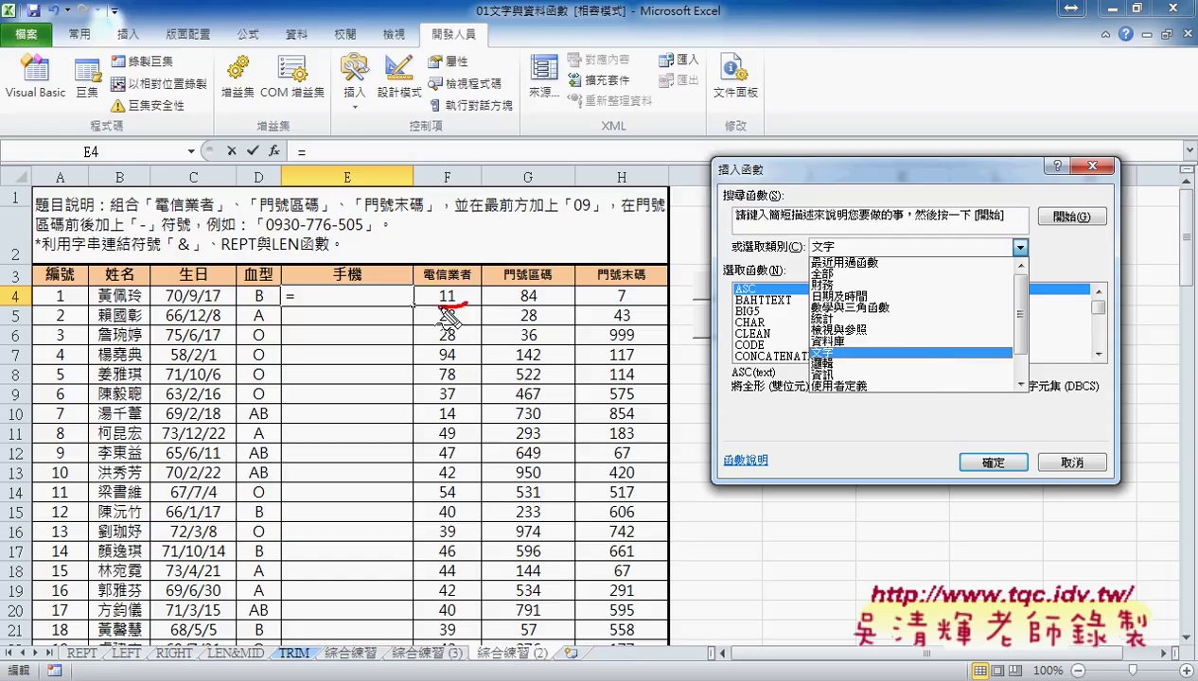
{"action": "left_click_drag", "start_coordinate": [452, 308], "coordinate": [541, 288]}
{"action": "left_click_drag", "start_coordinate": [613, 305], "coordinate": [643, 289]}
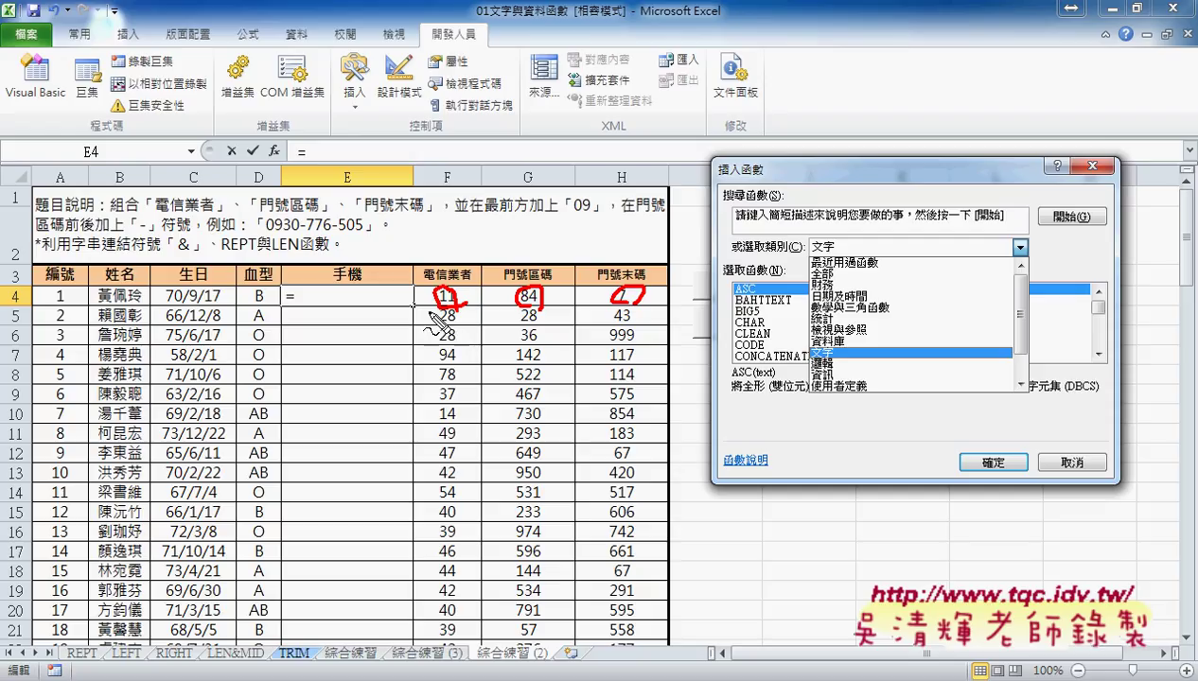
{"action": "left_click_drag", "start_coordinate": [435, 305], "coordinate": [364, 313]}
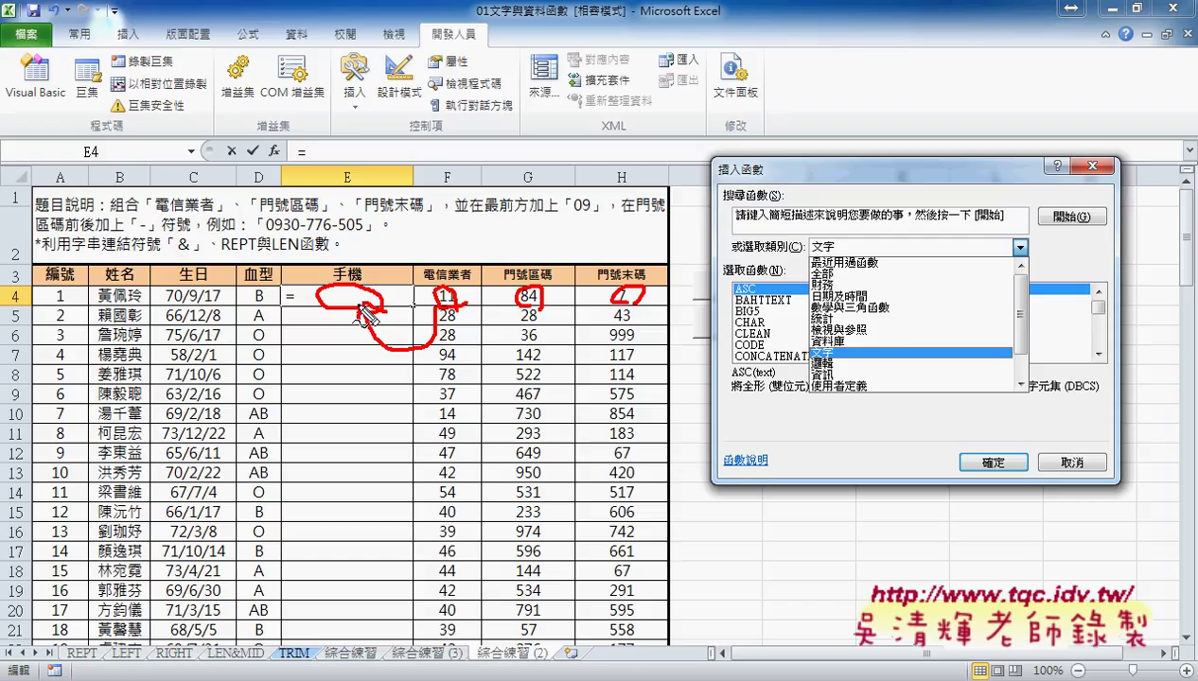
{"action": "key", "text": "Escape"}
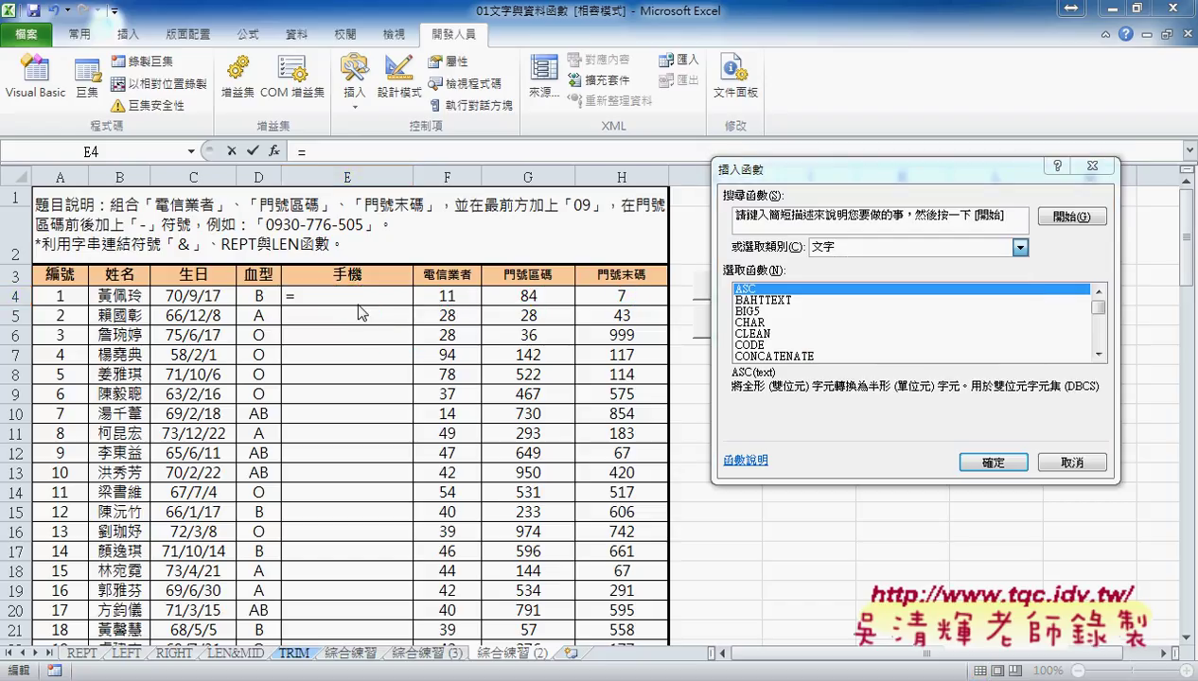
{"action": "left_click", "coordinate": [922, 250]}
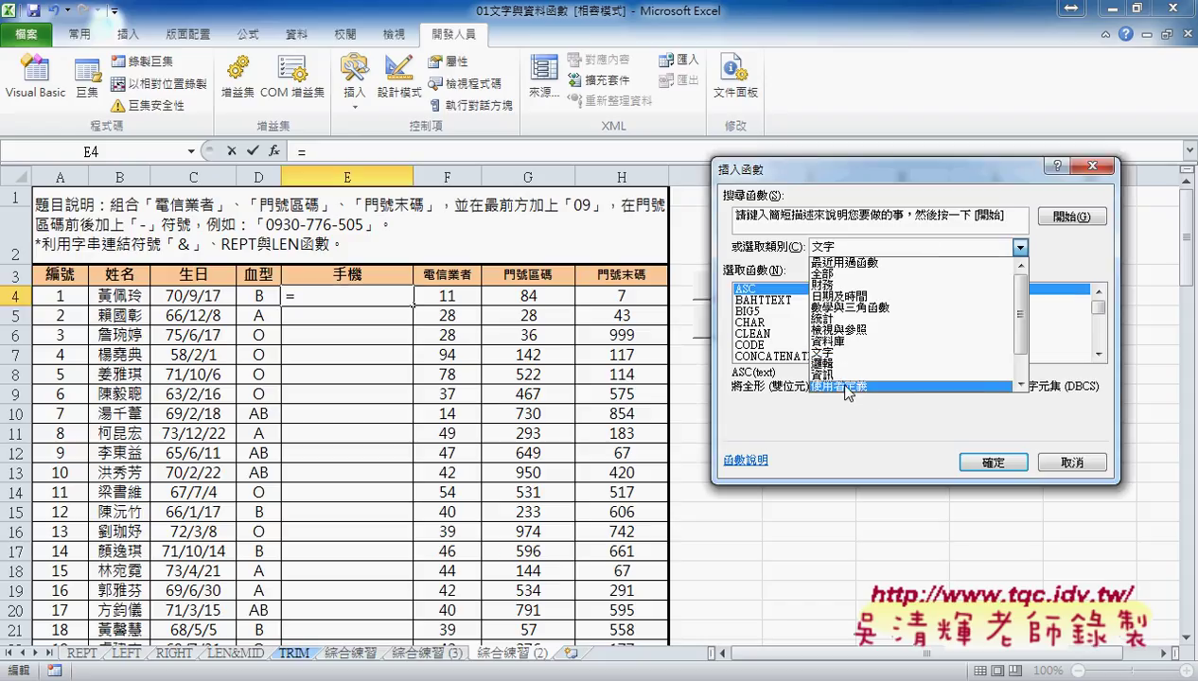
{"action": "left_click", "coordinate": [847, 388]}
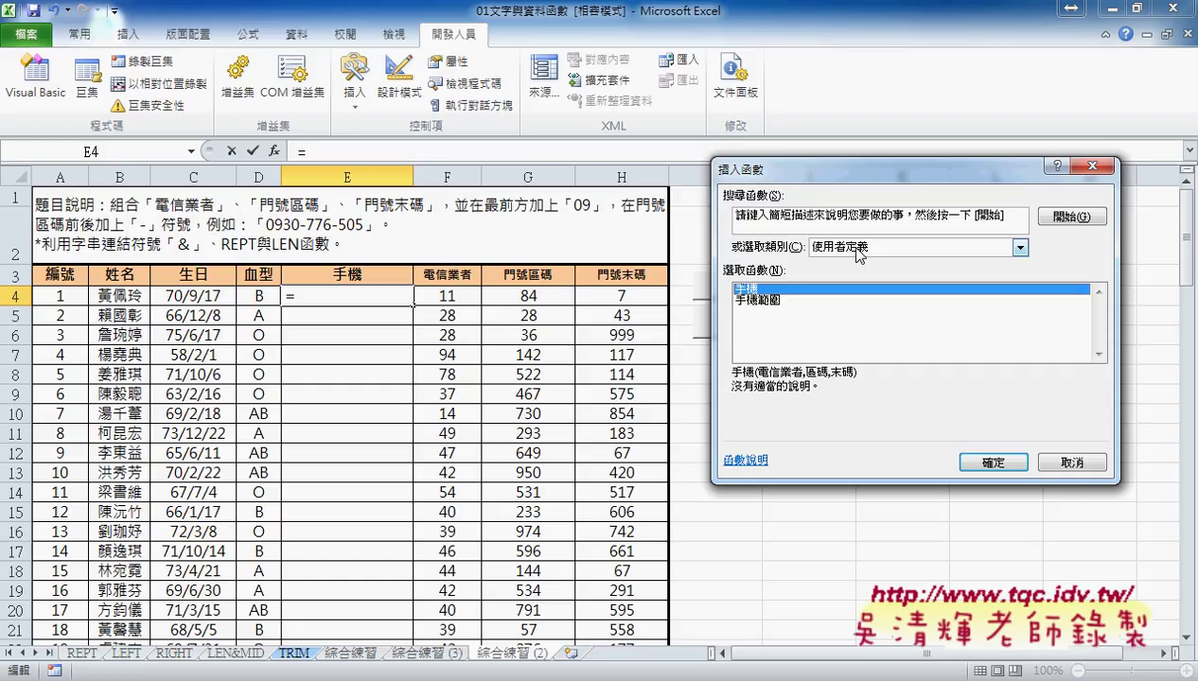
{"action": "left_click", "coordinate": [1003, 460]}
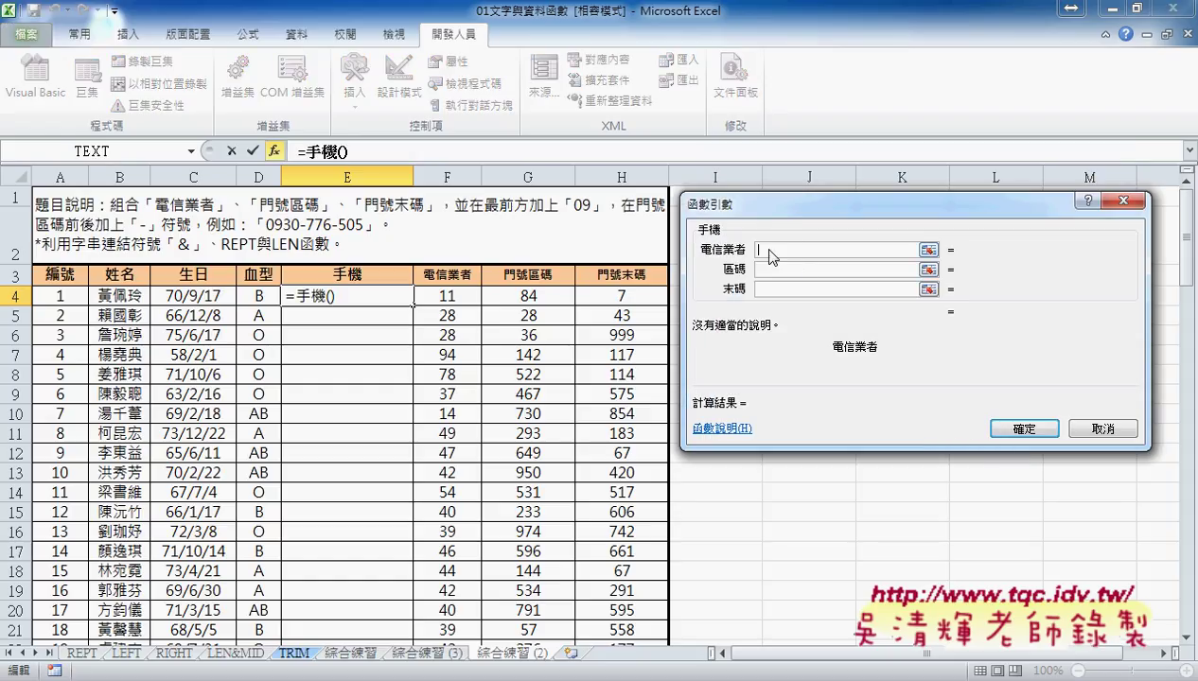
Give 手機 the arguments F4, G4 and H4 and confirm the formula in E4.
{"action": "left_click", "coordinate": [462, 295]}
{"action": "left_click", "coordinate": [768, 269]}
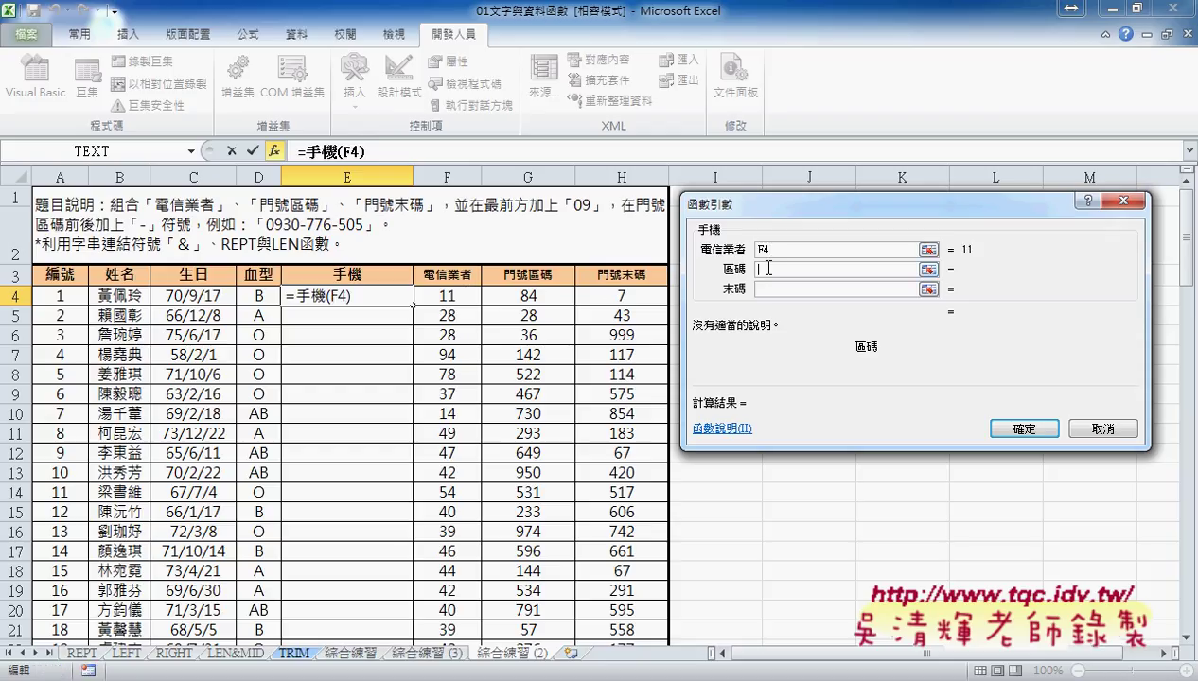
{"action": "left_click", "coordinate": [544, 294]}
{"action": "left_click", "coordinate": [764, 289]}
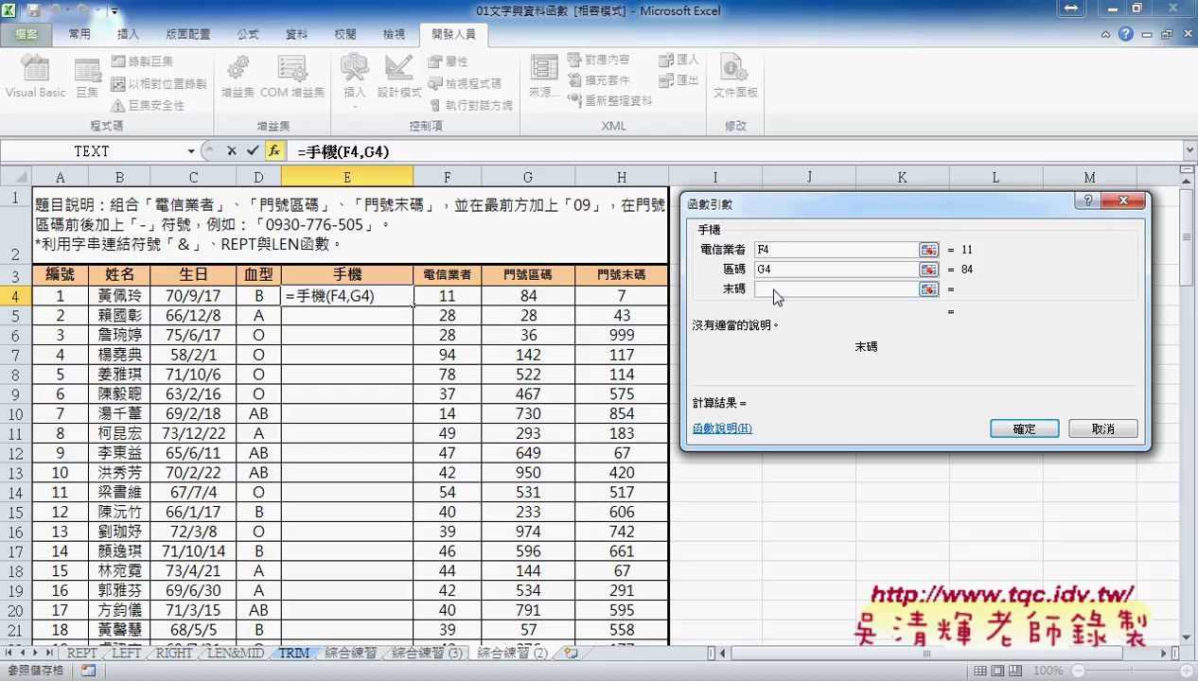
{"action": "left_click", "coordinate": [632, 294]}
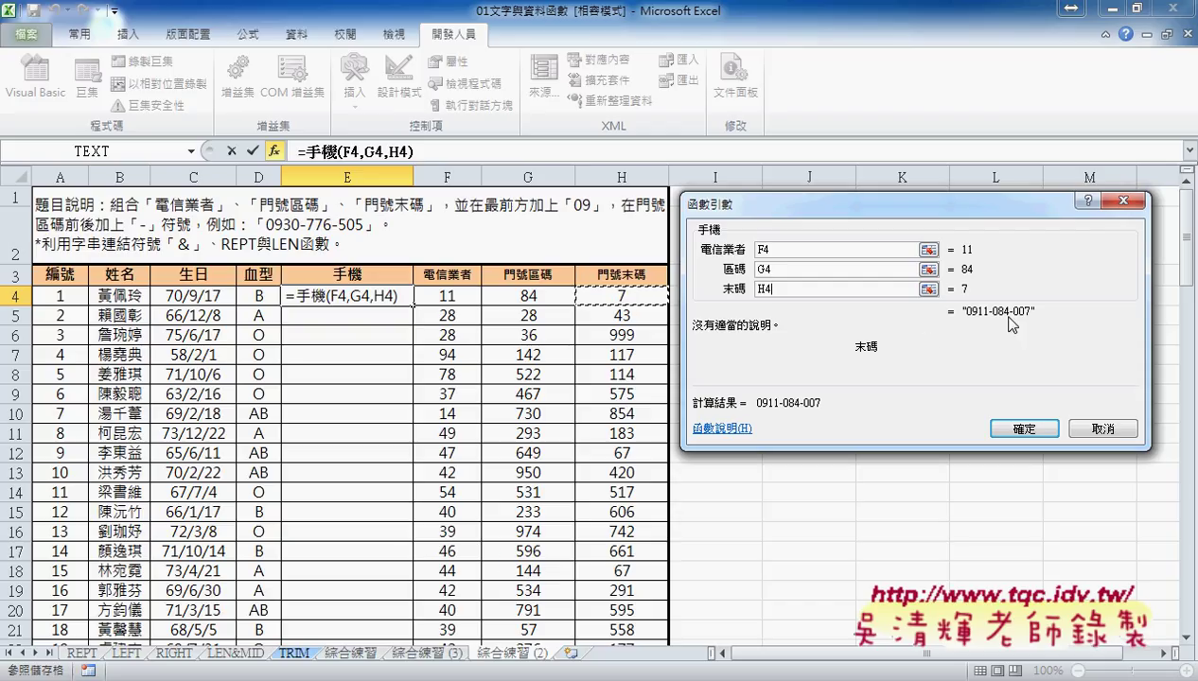
{"action": "left_click", "coordinate": [1024, 428]}
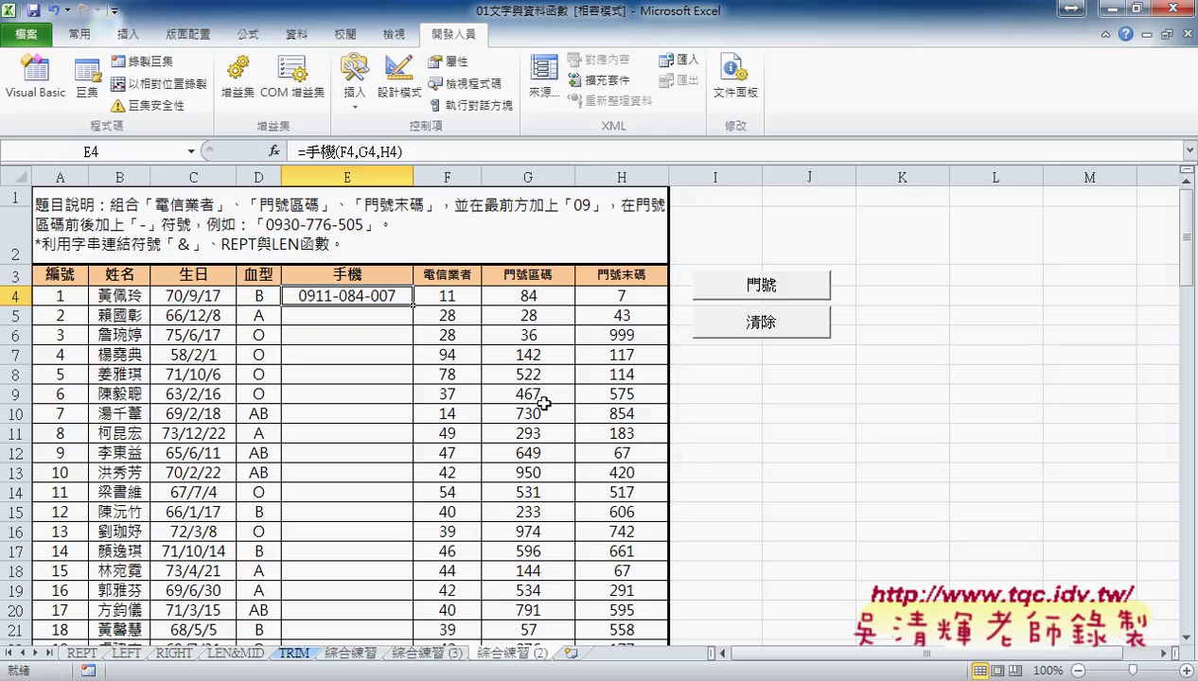
{"action": "double_click", "coordinate": [412, 305]}
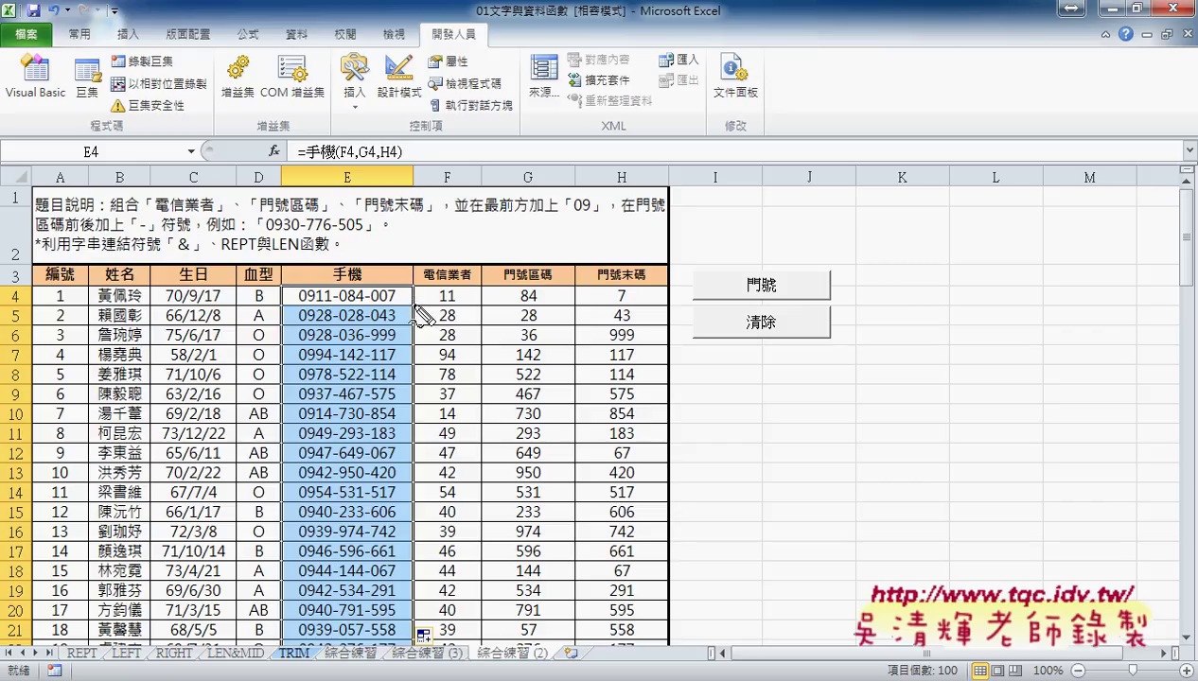
{"action": "left_click_drag", "start_coordinate": [416, 157], "coordinate": [421, 144]}
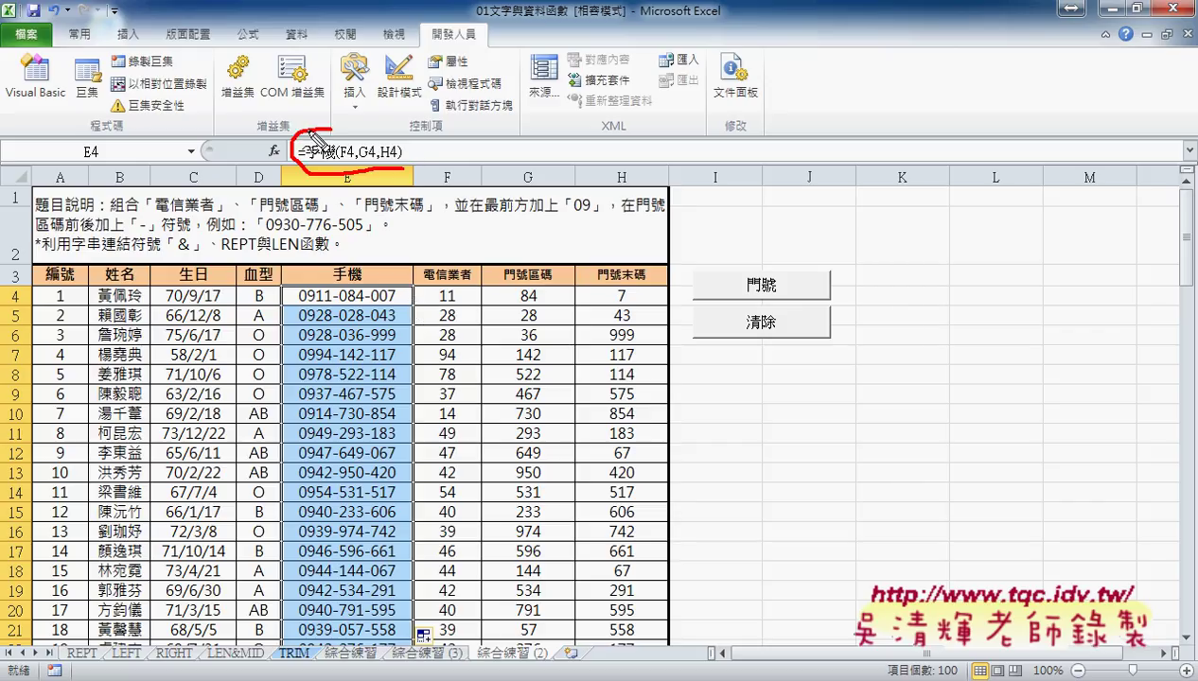
{"action": "left_click_drag", "start_coordinate": [352, 289], "coordinate": [367, 164]}
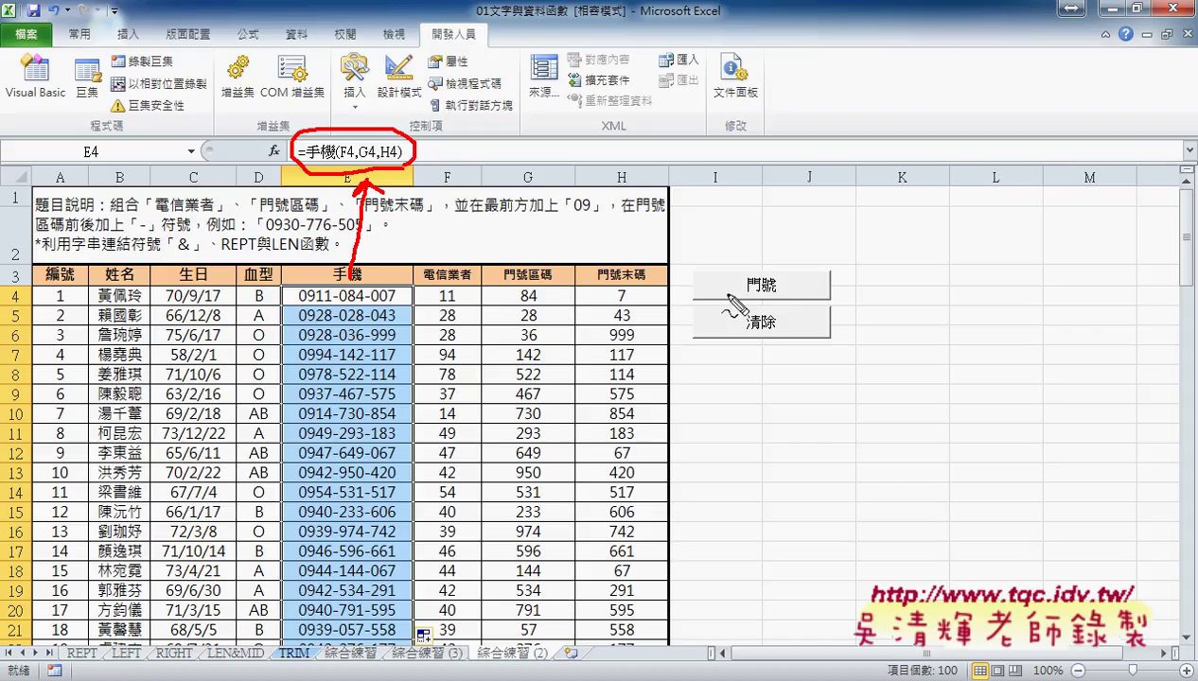
{"action": "left_click_drag", "start_coordinate": [801, 348], "coordinate": [798, 352]}
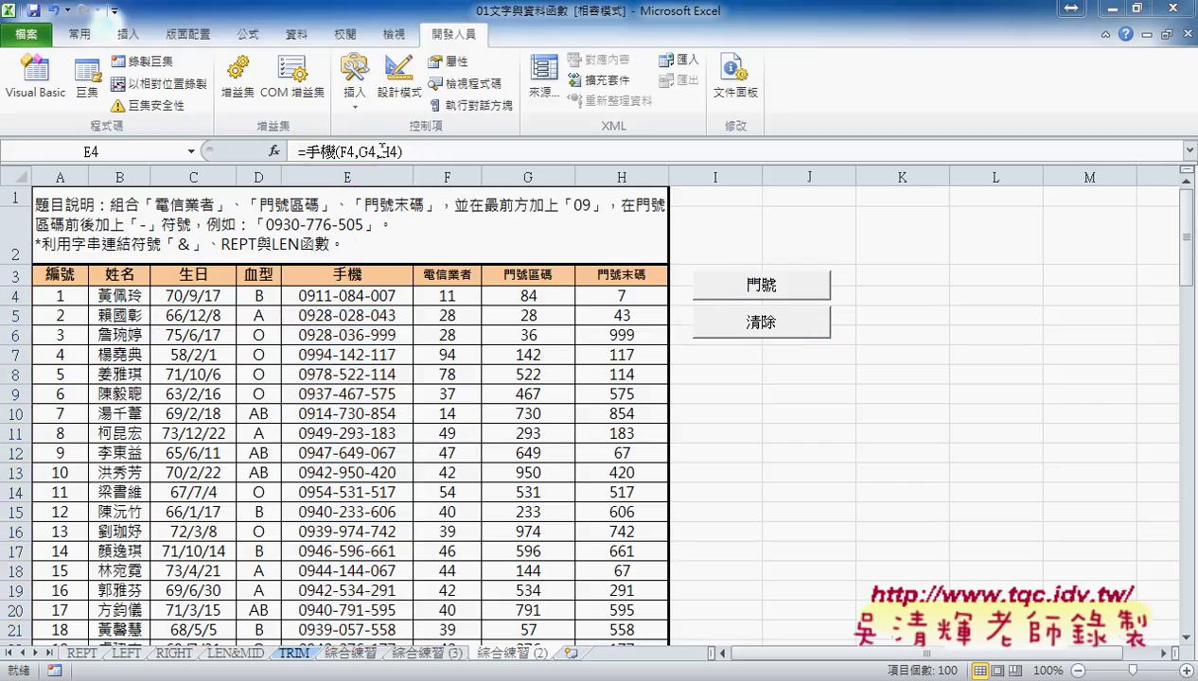
Clear column E with 清除 and select the source cells F4:H4.
{"action": "left_click", "coordinate": [705, 324]}
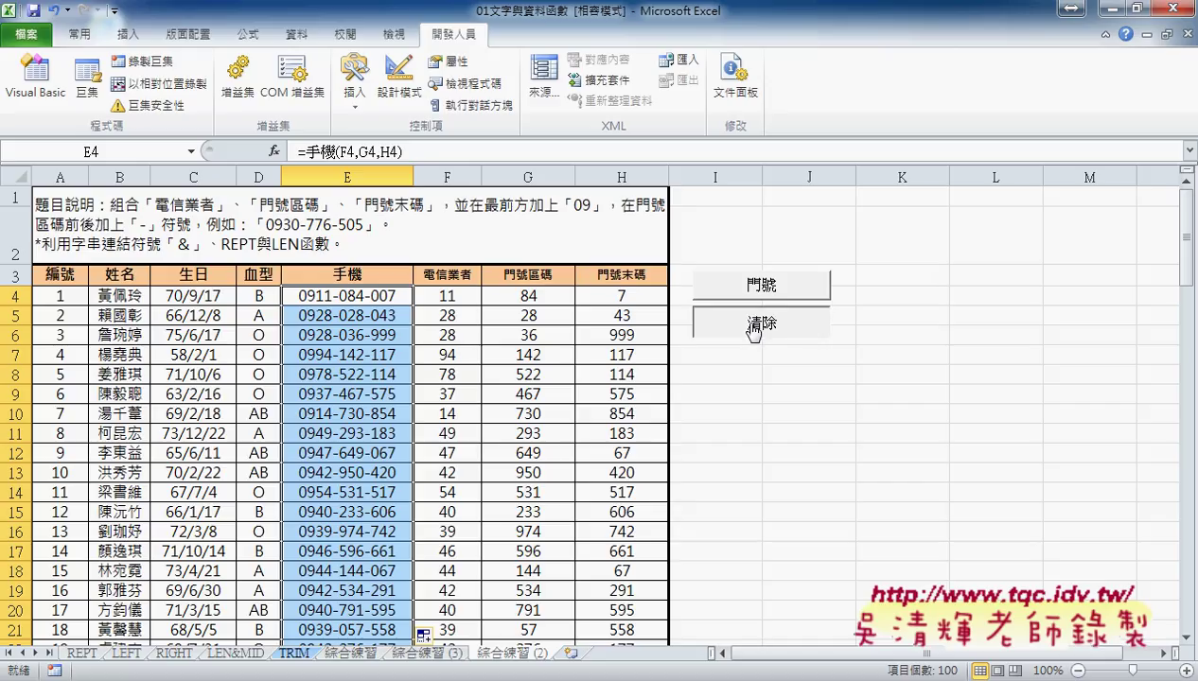
{"action": "left_click_drag", "start_coordinate": [449, 296], "coordinate": [507, 296]}
{"action": "left_click", "coordinate": [439, 296]}
{"action": "left_click", "coordinate": [606, 296]}
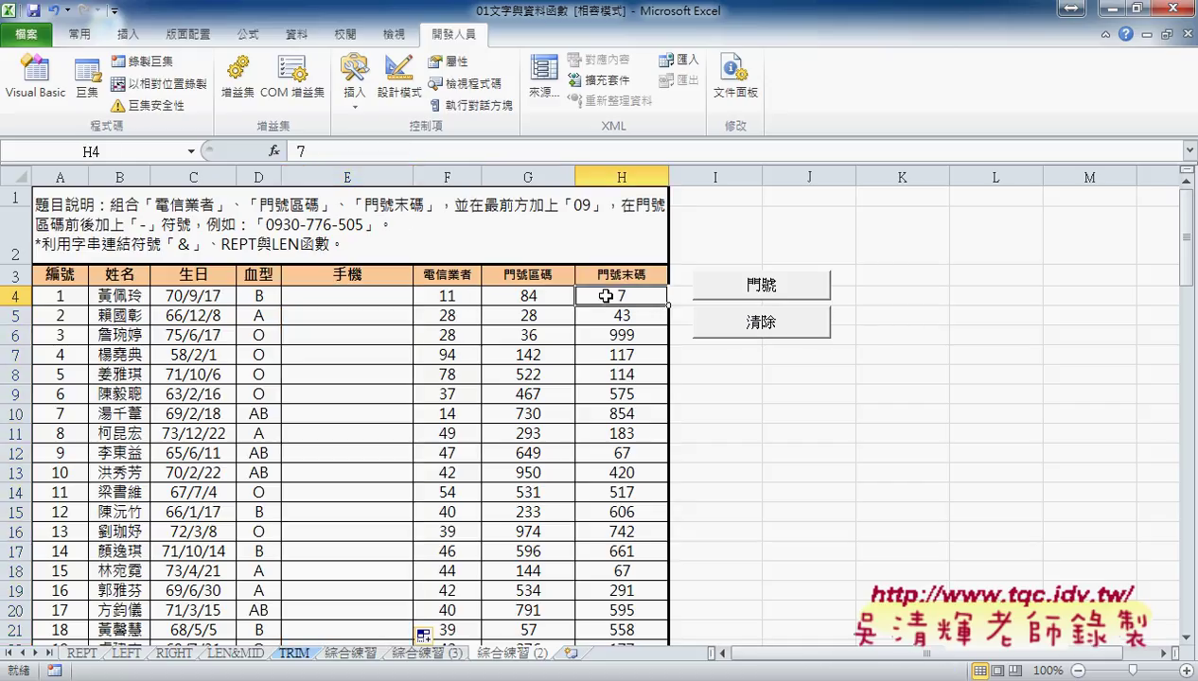
{"action": "left_click_drag", "start_coordinate": [444, 297], "coordinate": [605, 296]}
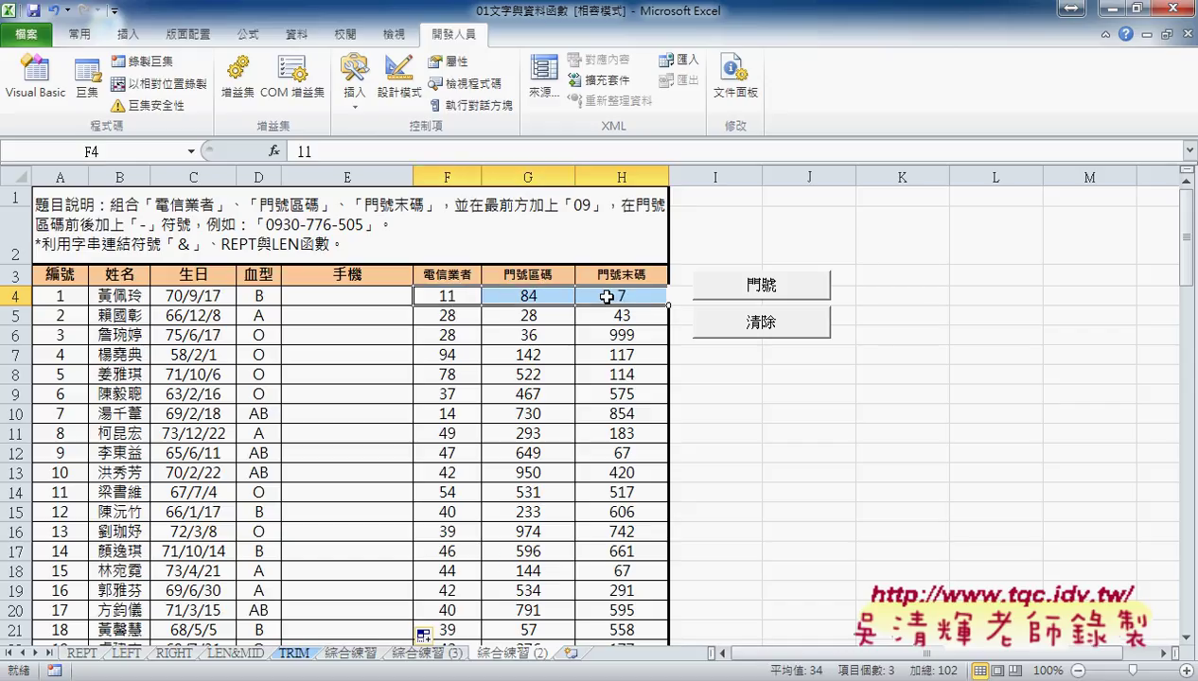
Enter the user-defined 手機範圍 function in E4 with the range F4:H4.
{"action": "left_click", "coordinate": [377, 299]}
{"action": "left_click", "coordinate": [274, 151]}
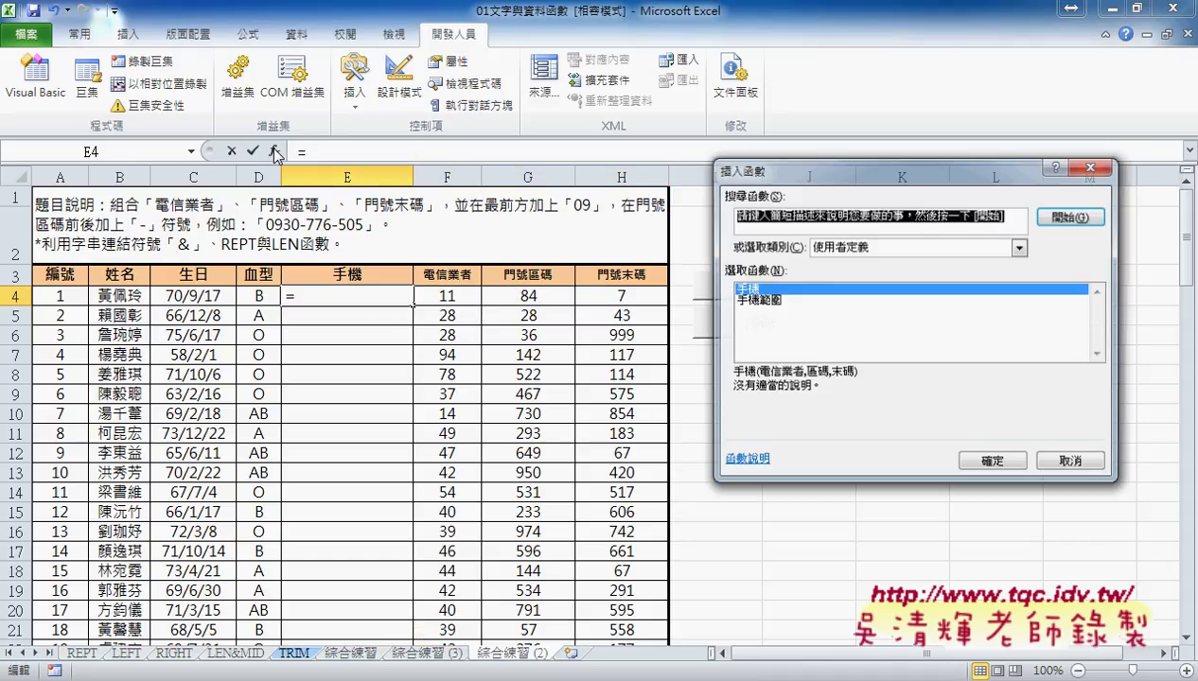
{"action": "left_click", "coordinate": [768, 301]}
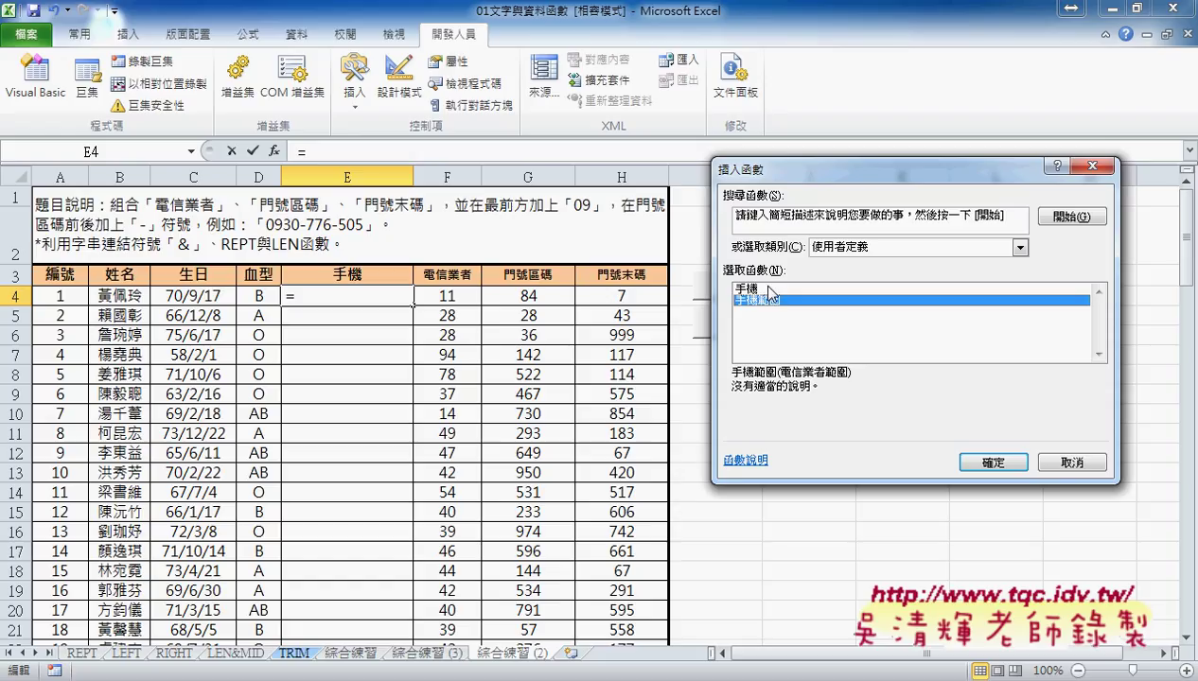
{"action": "left_click", "coordinate": [769, 289]}
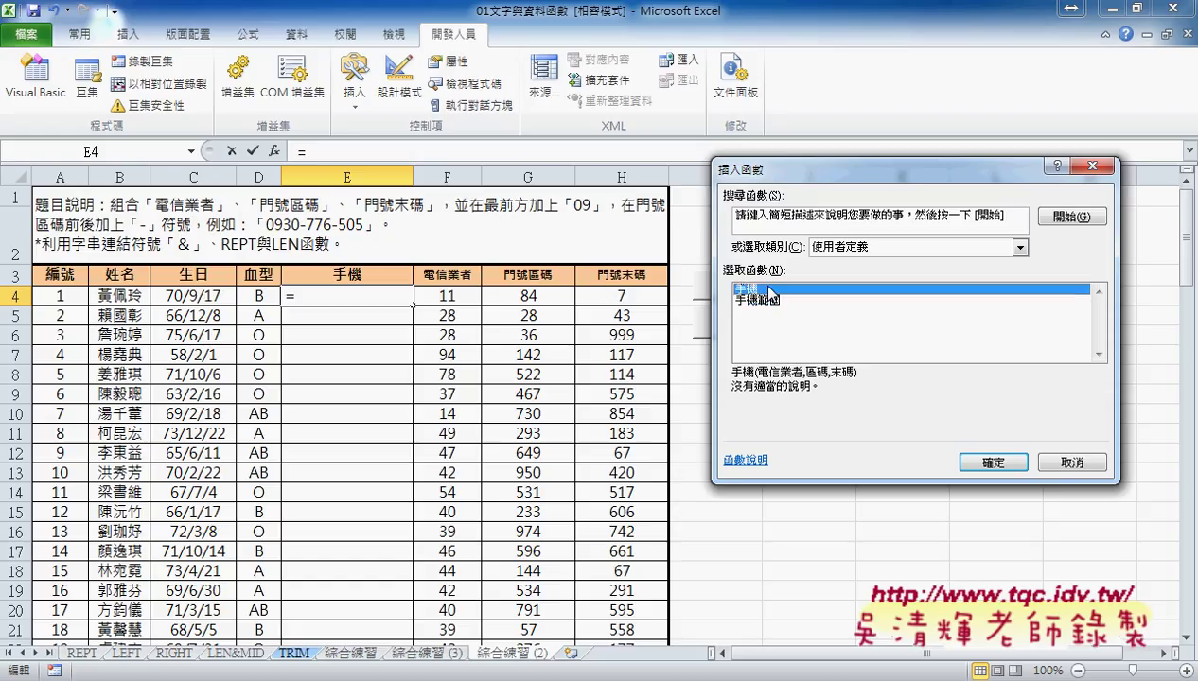
{"action": "left_click", "coordinate": [789, 299]}
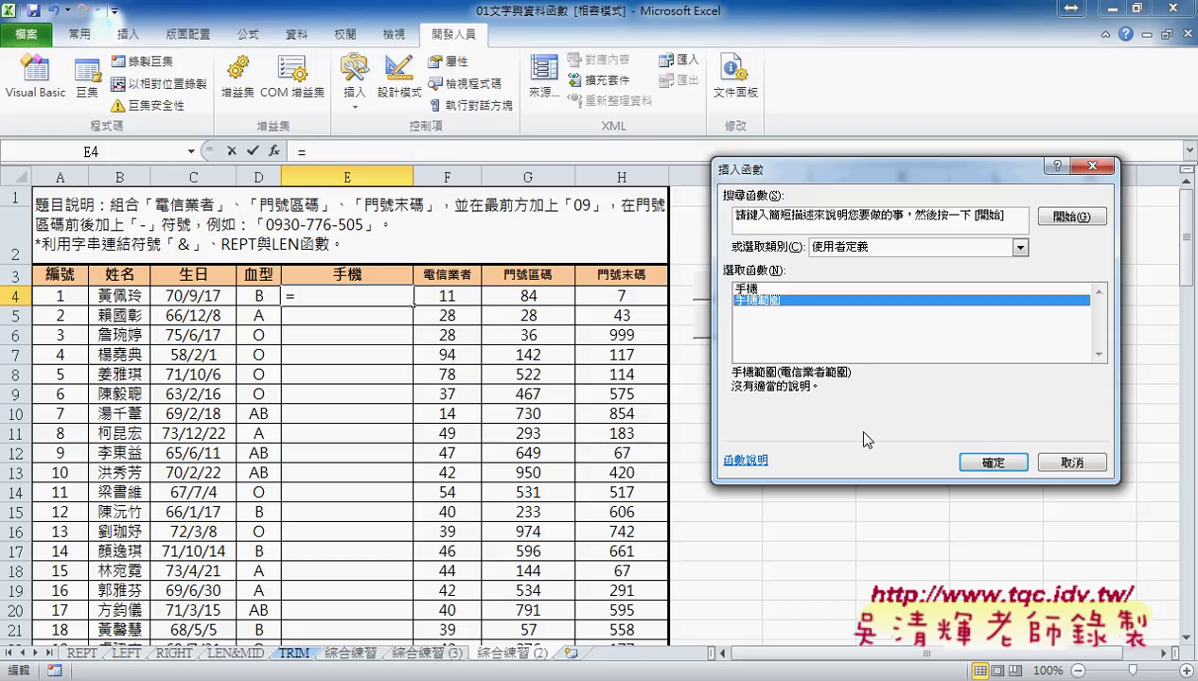
{"action": "left_click", "coordinate": [984, 462]}
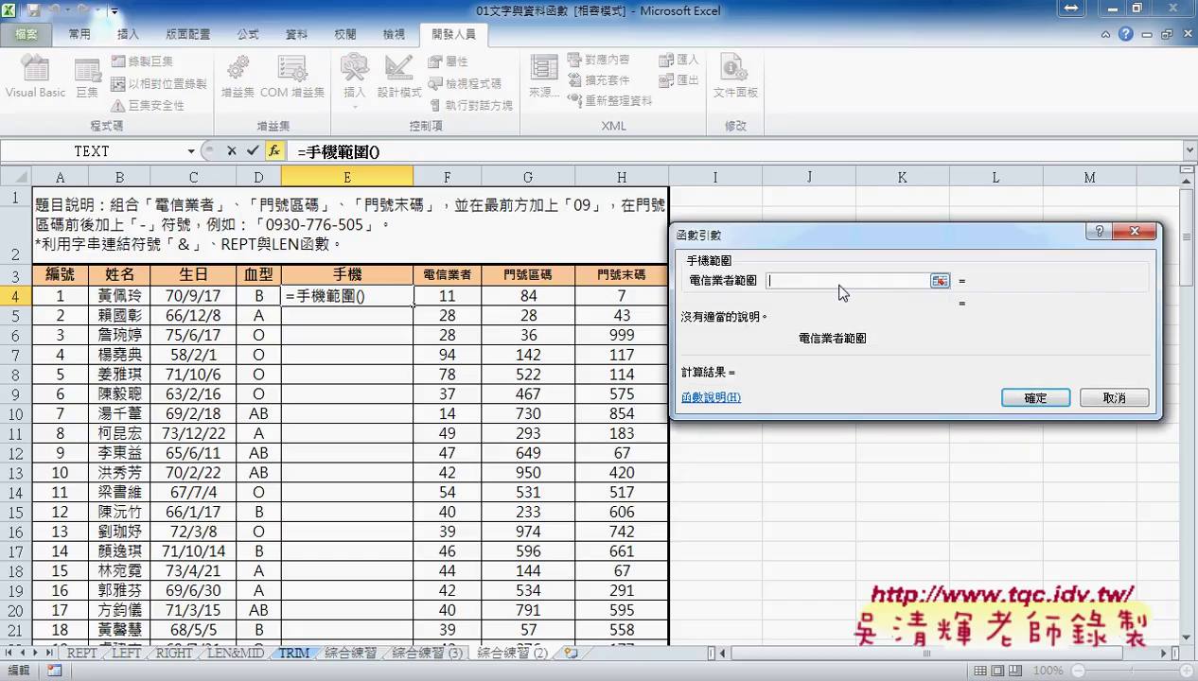
{"action": "left_click_drag", "start_coordinate": [452, 294], "coordinate": [646, 298]}
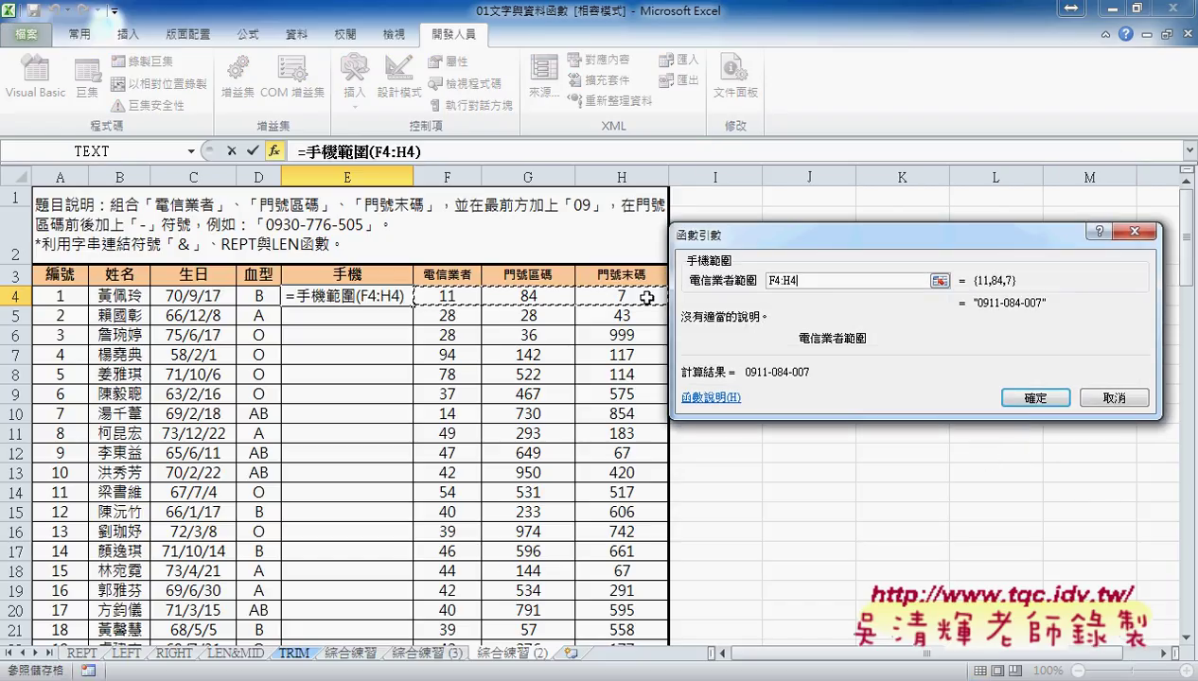